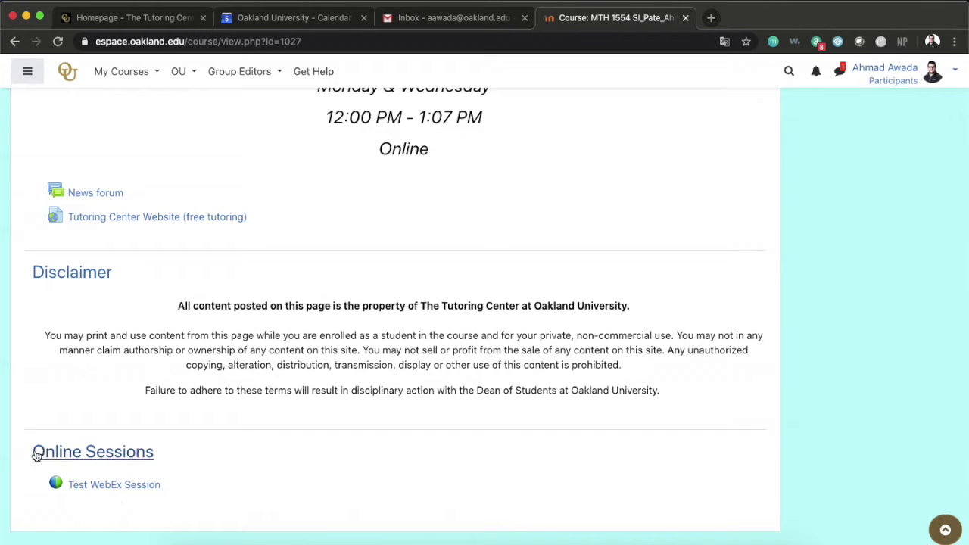
- Open the Test WebEx Session under Online Sessions, join its meeting, and dismiss the absent-host notice
left_click_drag(210, 450, 27, 455)
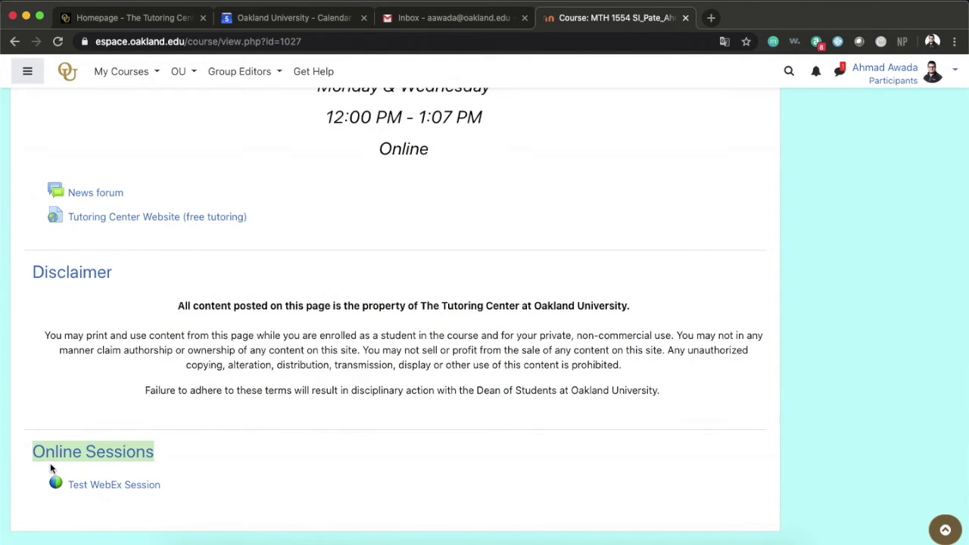
left_click(197, 454)
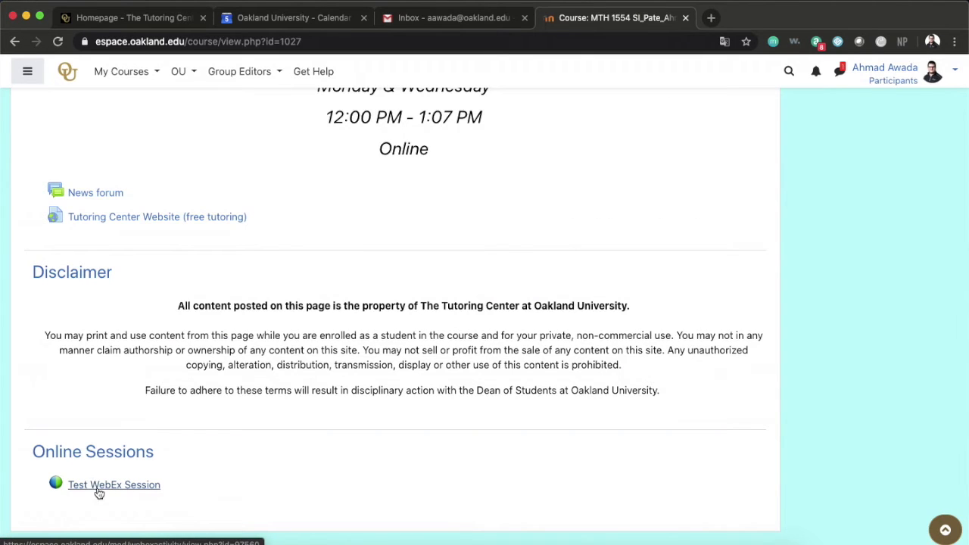
left_click(135, 488)
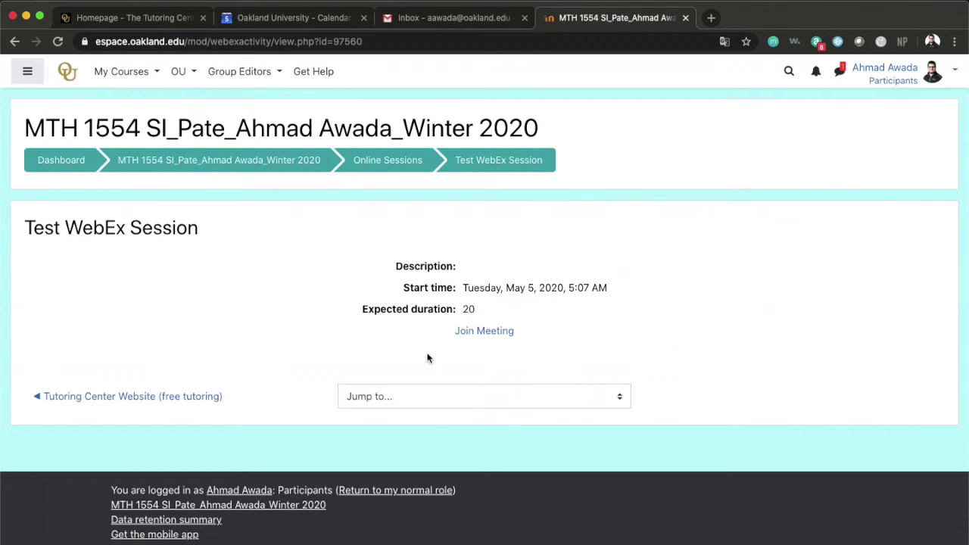
left_click(484, 332)
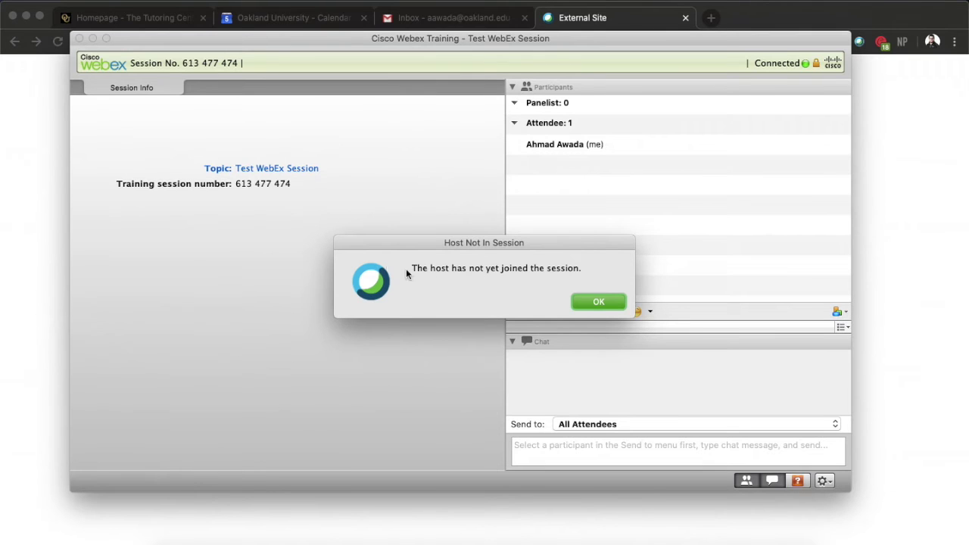
left_click(598, 302)
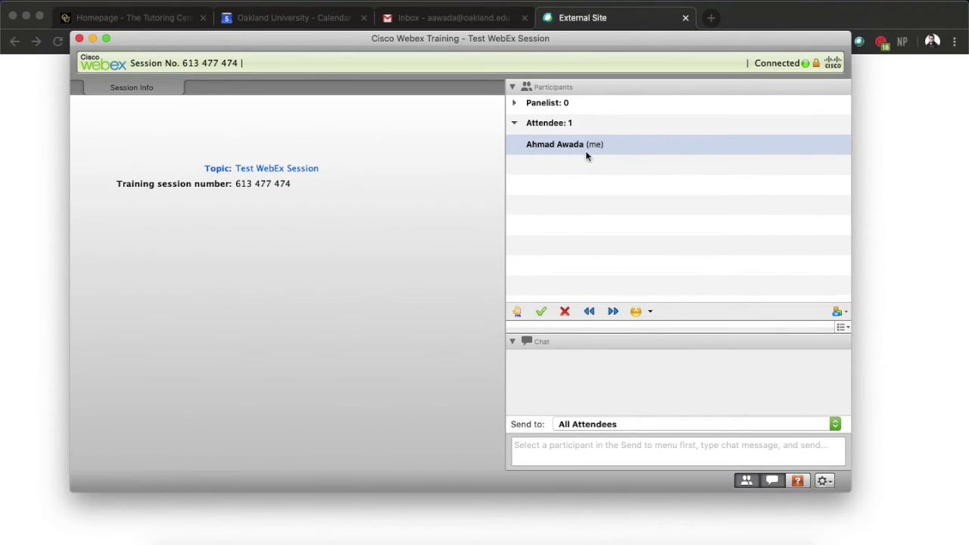
- Expand the Panelist group, and give Yes, No and Raise Hand feedback one after another as the attendee
left_click(514, 102)
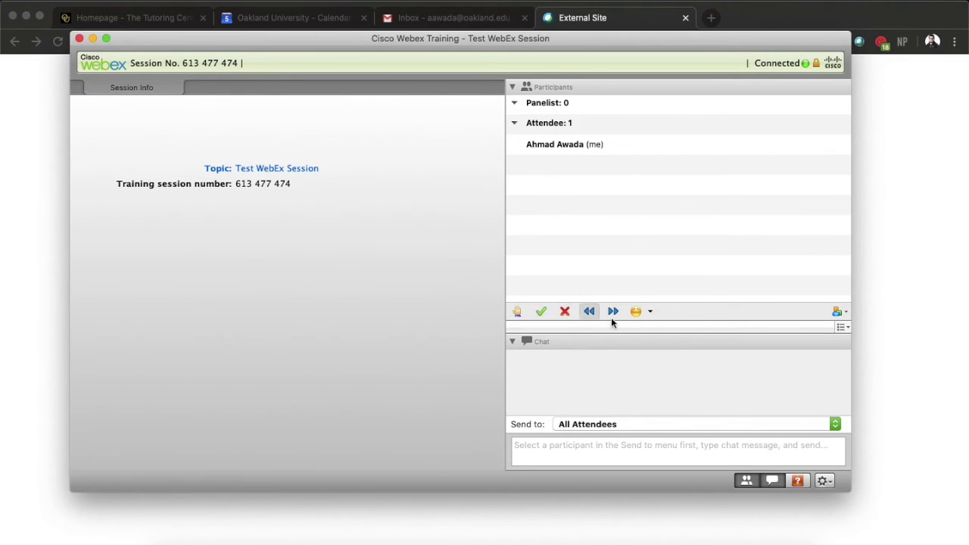
left_click(592, 446)
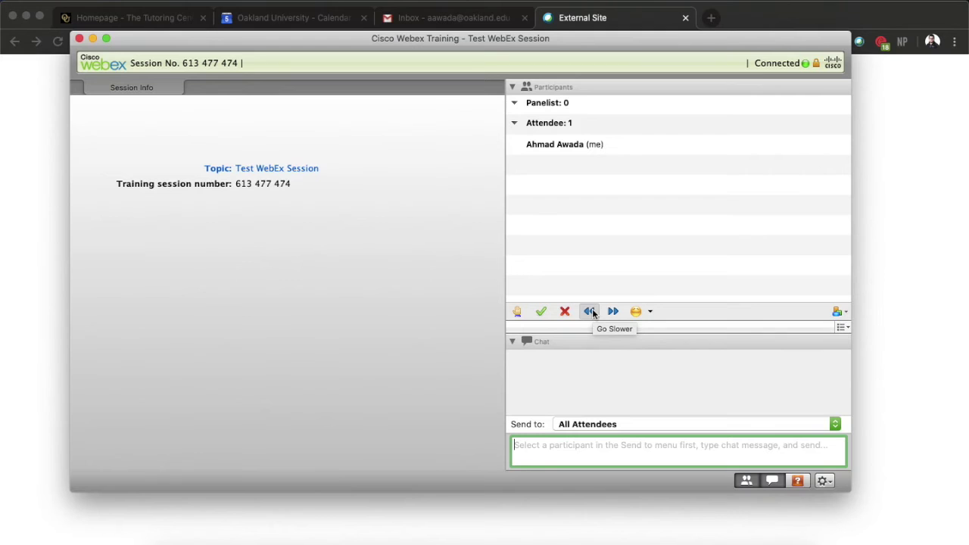
left_click(542, 314)
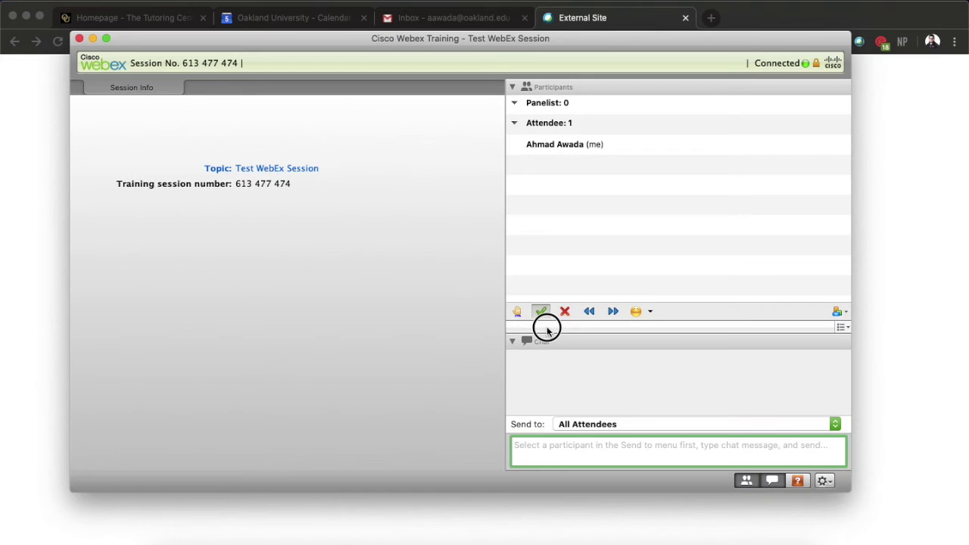
left_click(544, 313)
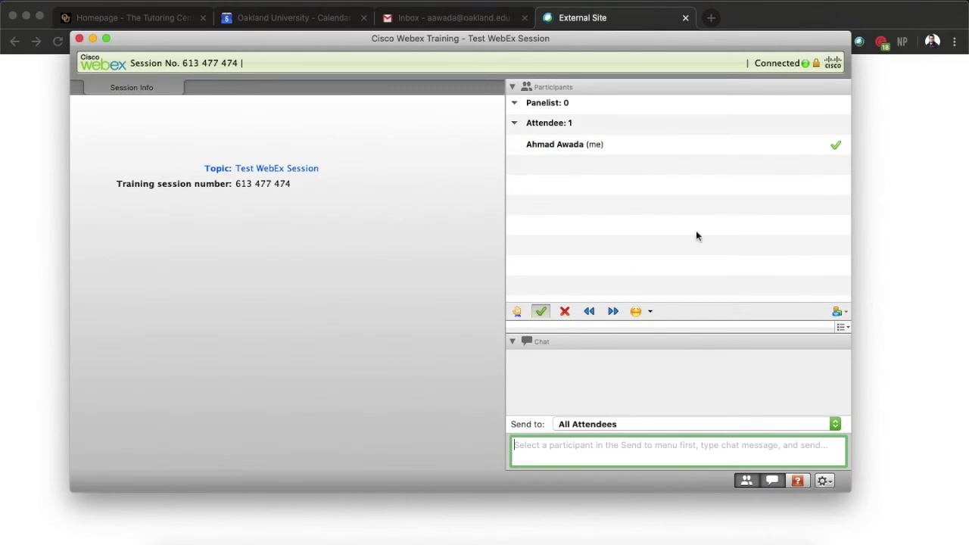
left_click(564, 312)
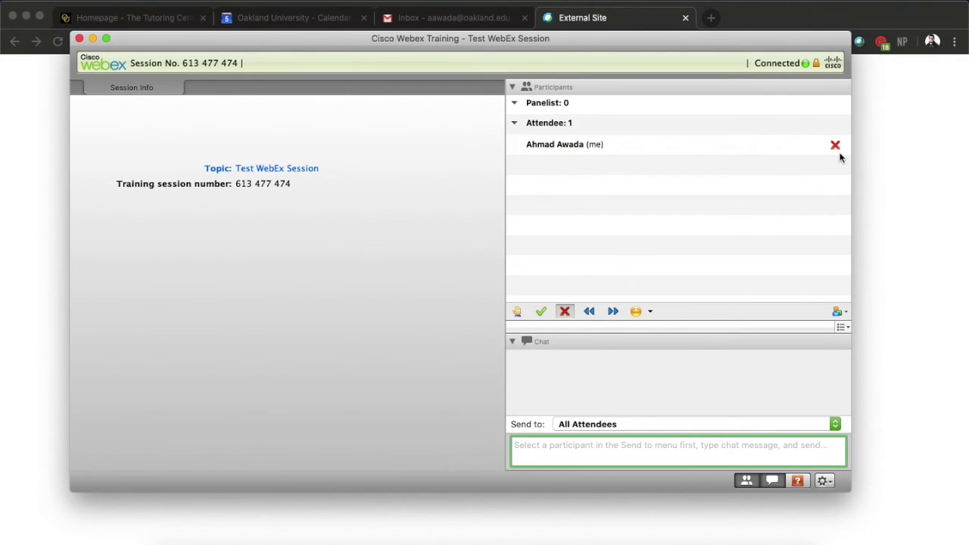
left_click(518, 312)
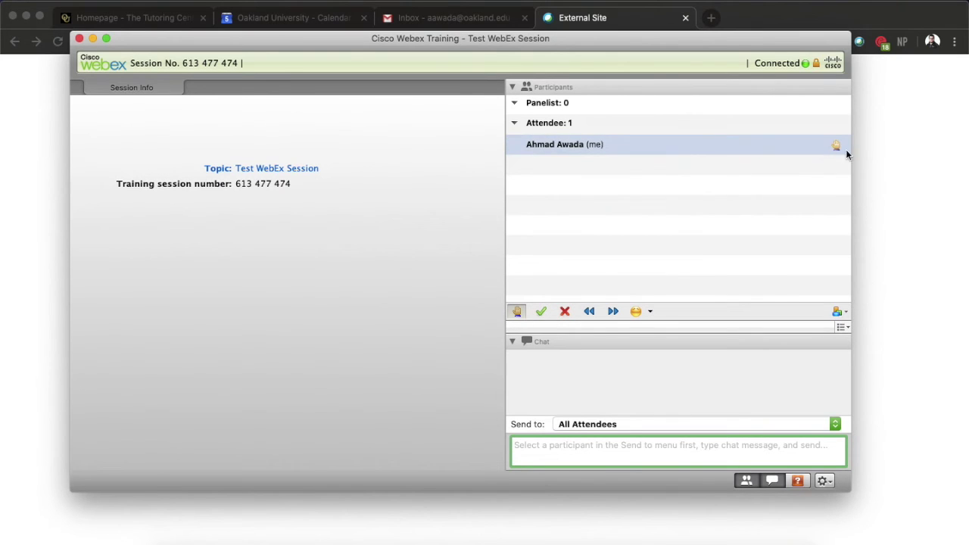
- Give Go Slower and Go Faster feedback, and look through the available emoticons
left_click(591, 317)
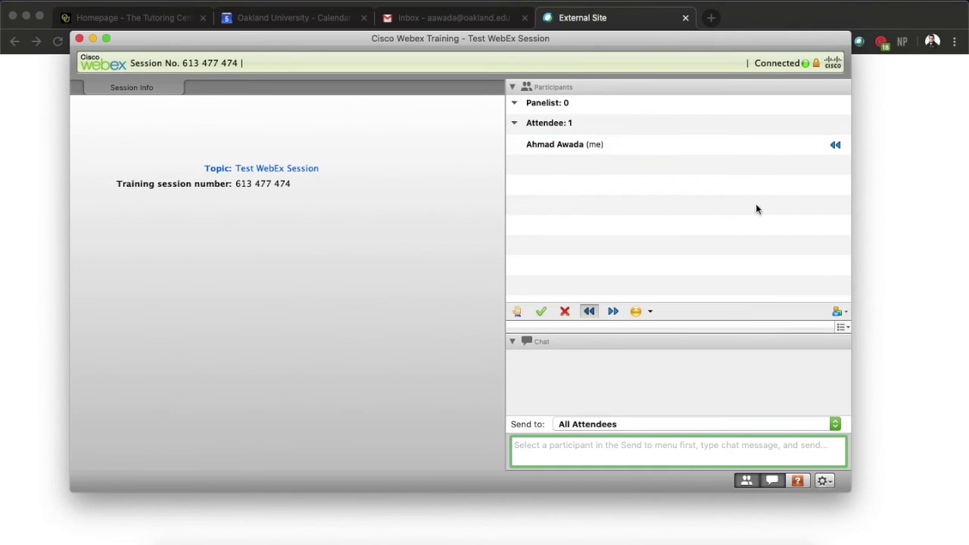
left_click(614, 316)
left_click(650, 312)
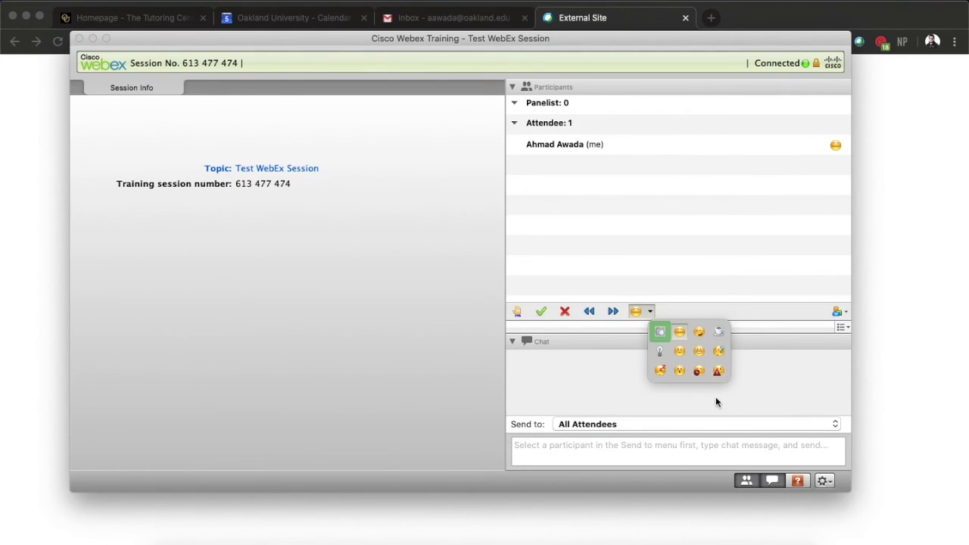
left_click(697, 303)
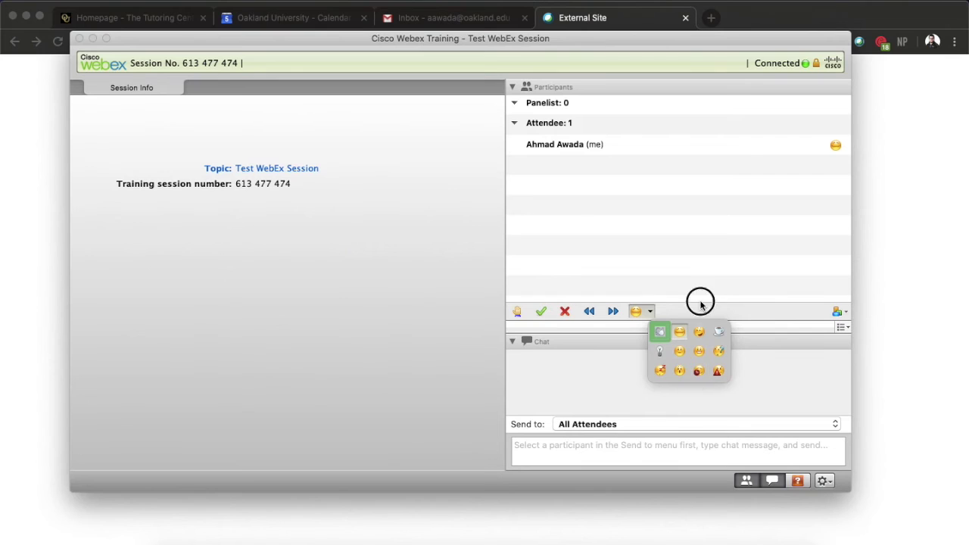
- Check the current Yes/No results before and after answering Yes, and clear the Yes answer
left_click(845, 312)
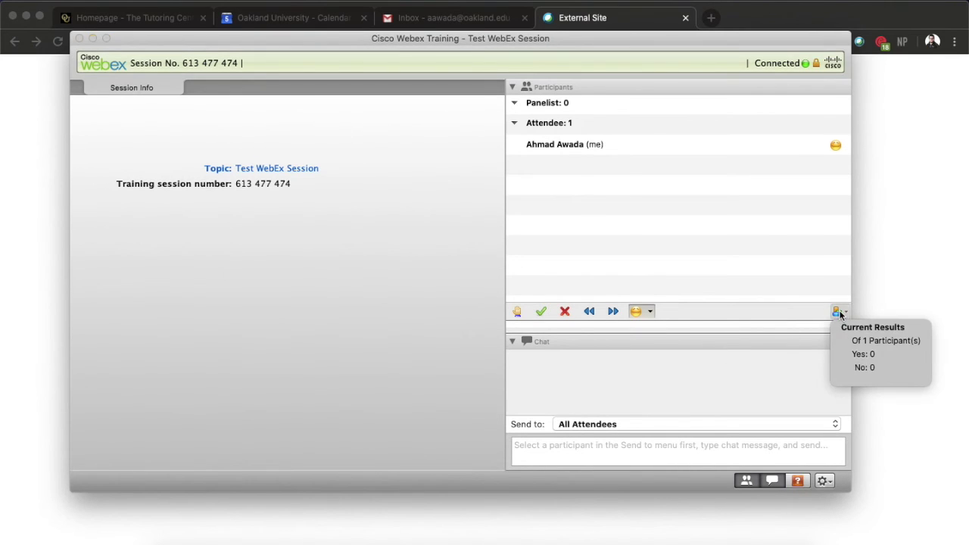
left_click(541, 313)
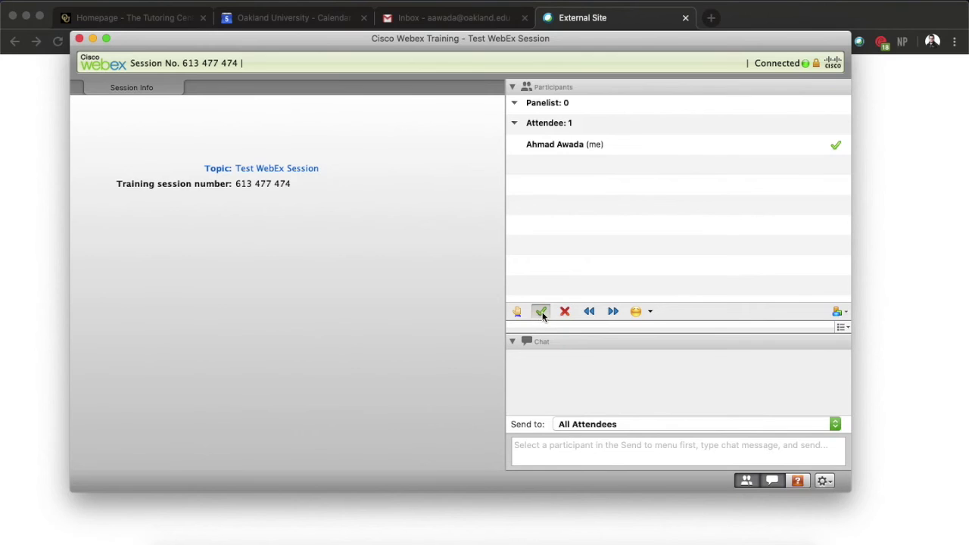
left_click(835, 312)
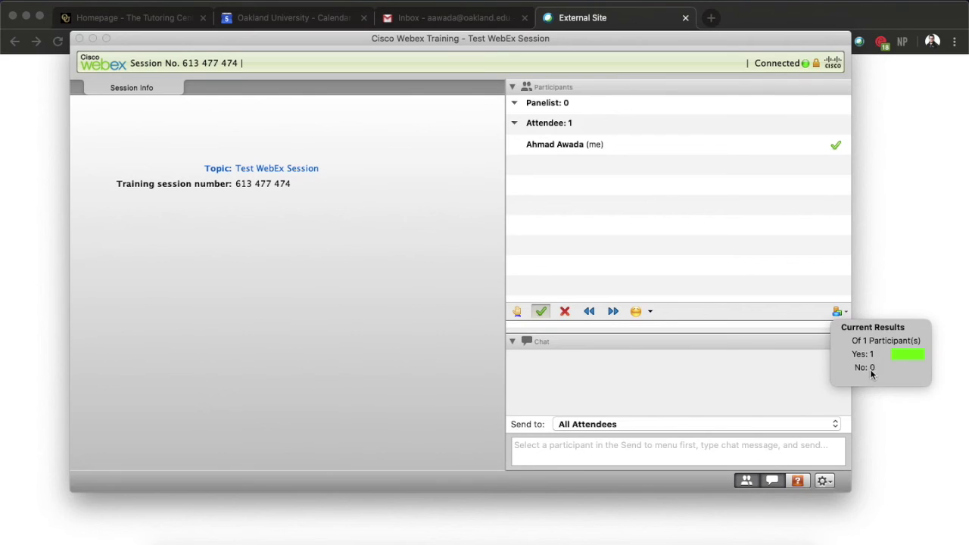
left_click(542, 311)
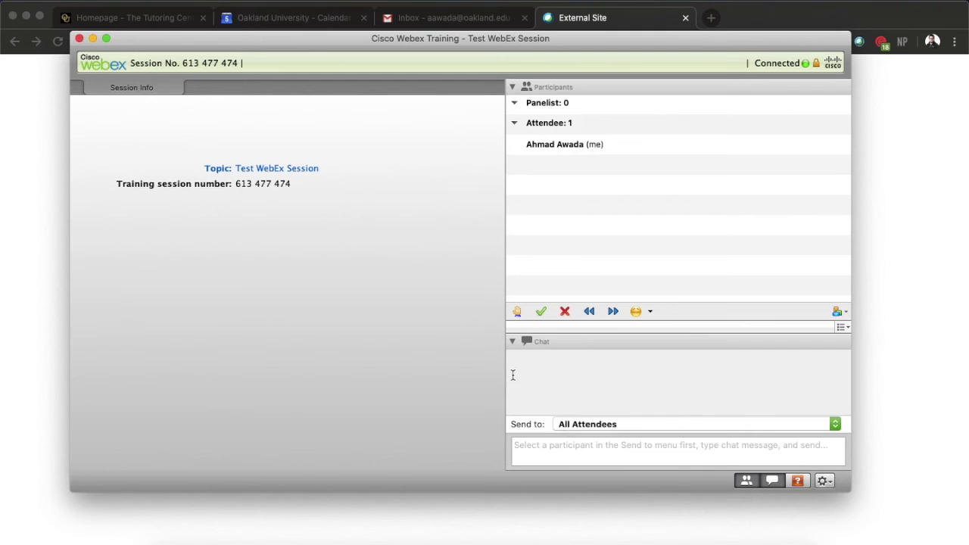
- Review the chat recipient choices, keep All Attendees, and send the message "Test"
left_click(515, 343)
left_click(511, 461)
left_click(576, 448)
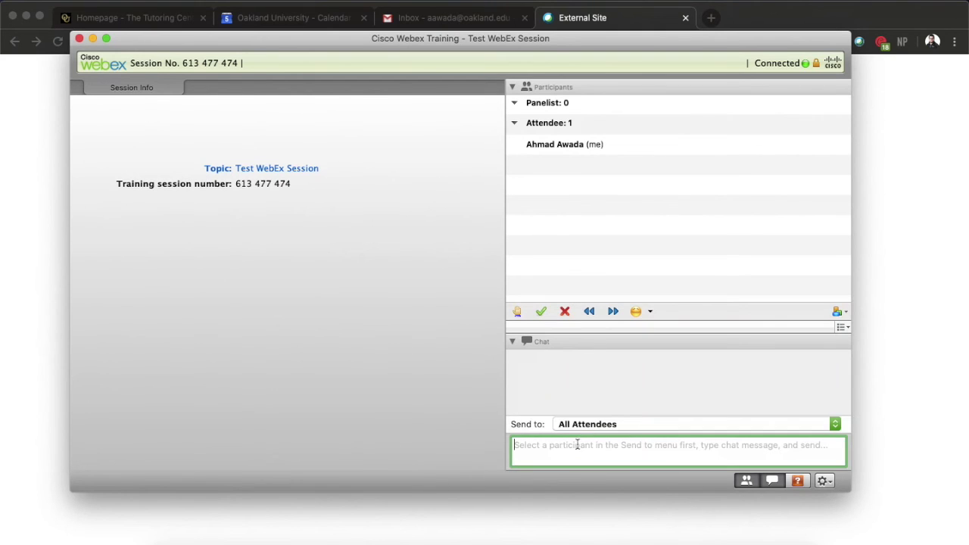
left_click(586, 425)
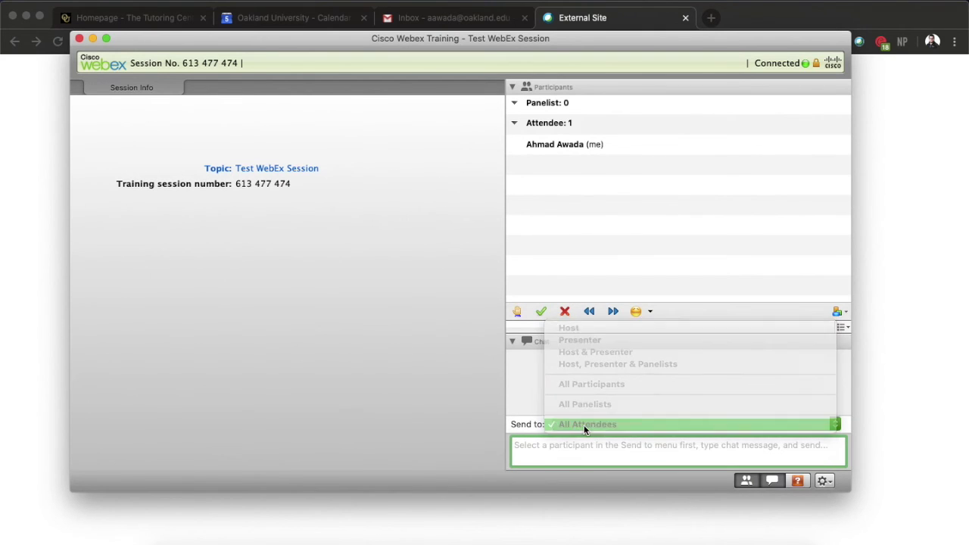
left_click(583, 425)
left_click(595, 424)
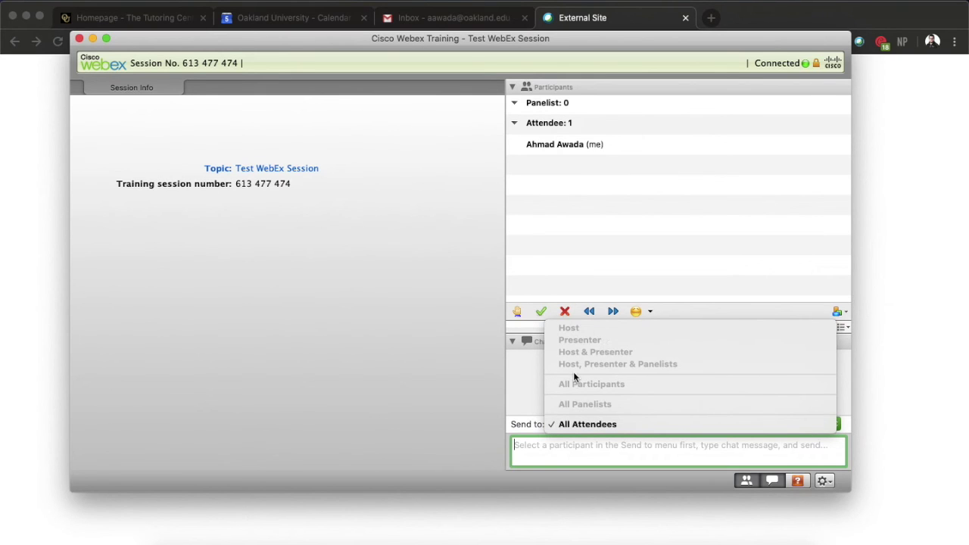
left_click(576, 424)
type("Test")
key("Return")
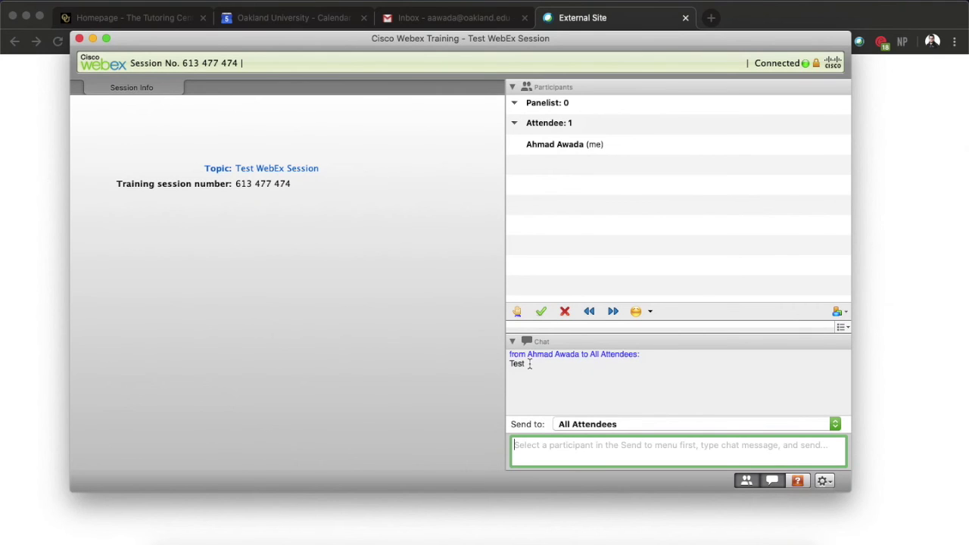
left_click_drag(515, 354, 646, 357)
left_click(645, 355)
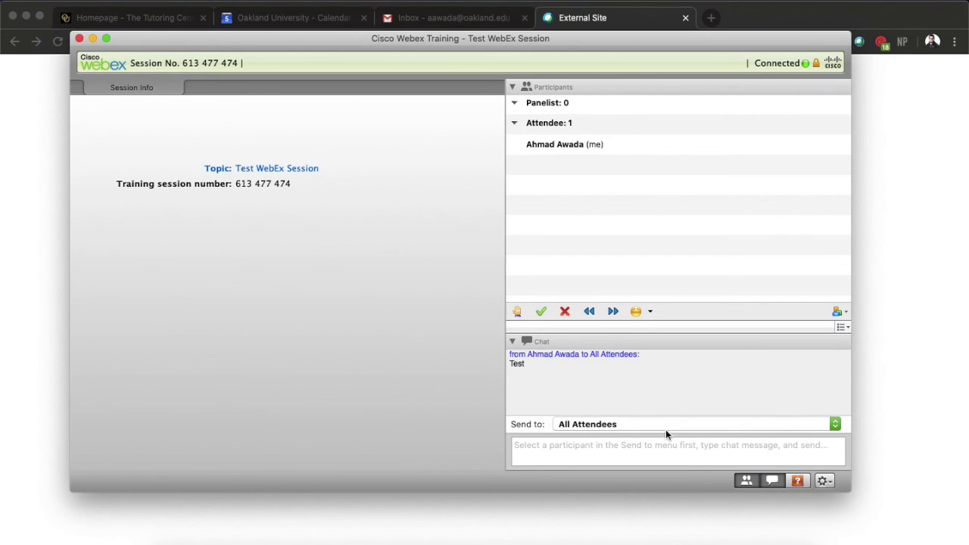
- Show the Q&A section and enter the question "What is your name?" without sending it
left_click(800, 482)
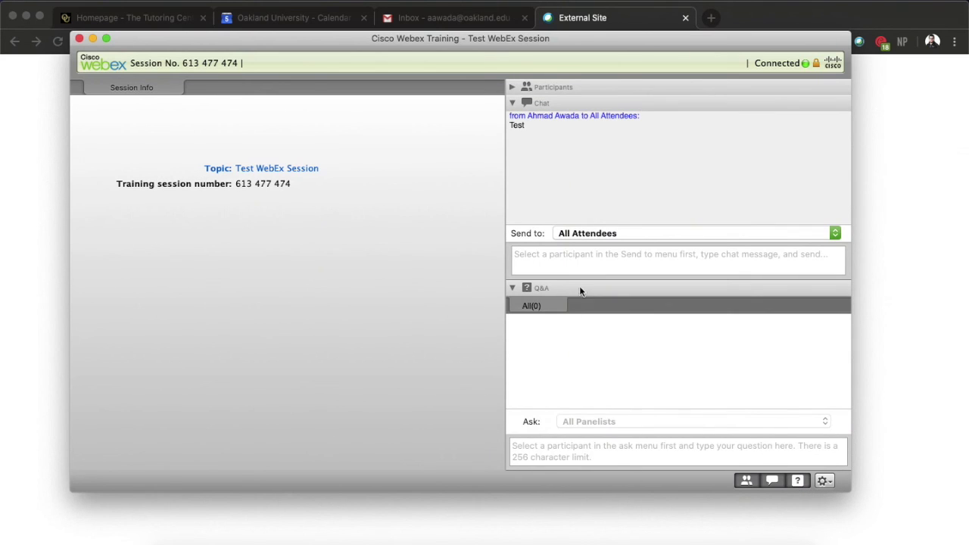
left_click(574, 447)
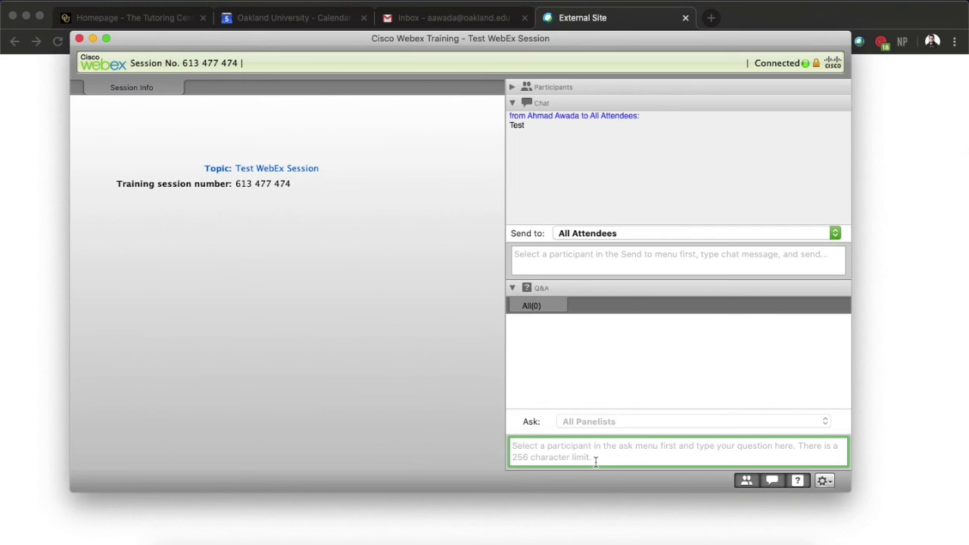
type("What is you")
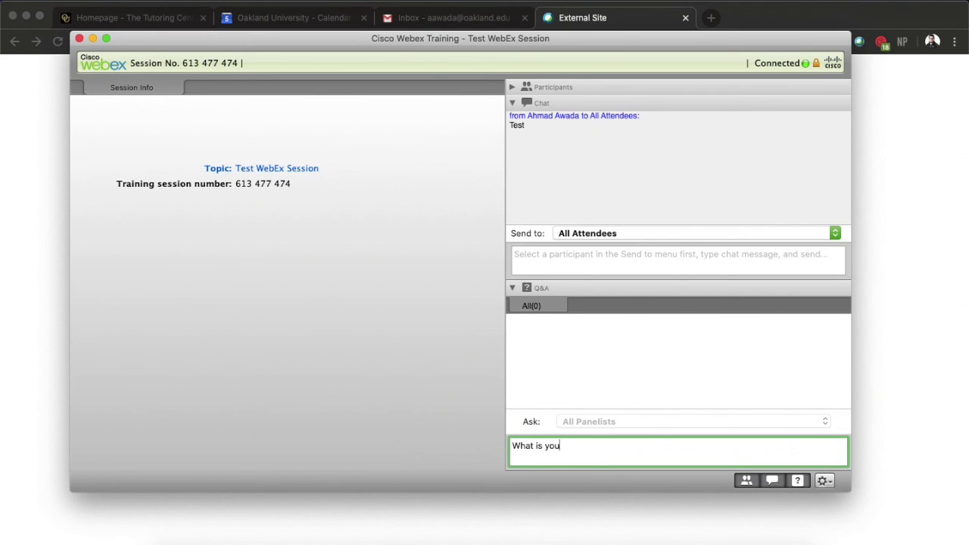
type("r name?")
key("super+a")
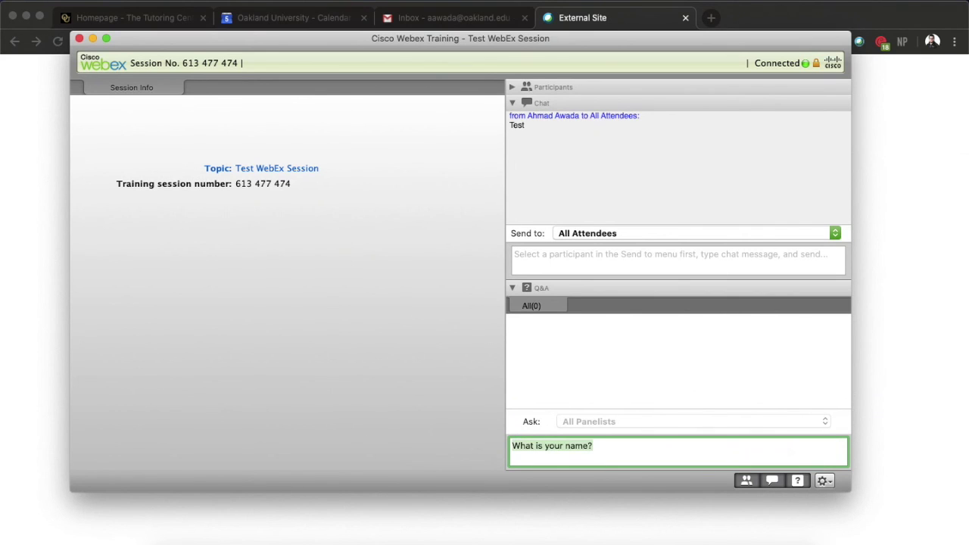
left_click(677, 451)
key("super+a")
left_click(625, 442)
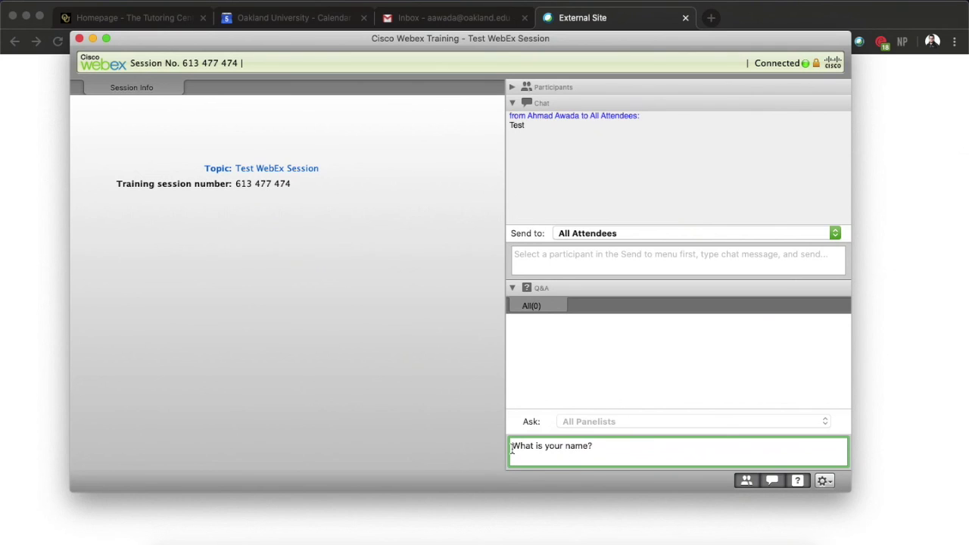
left_click(531, 322)
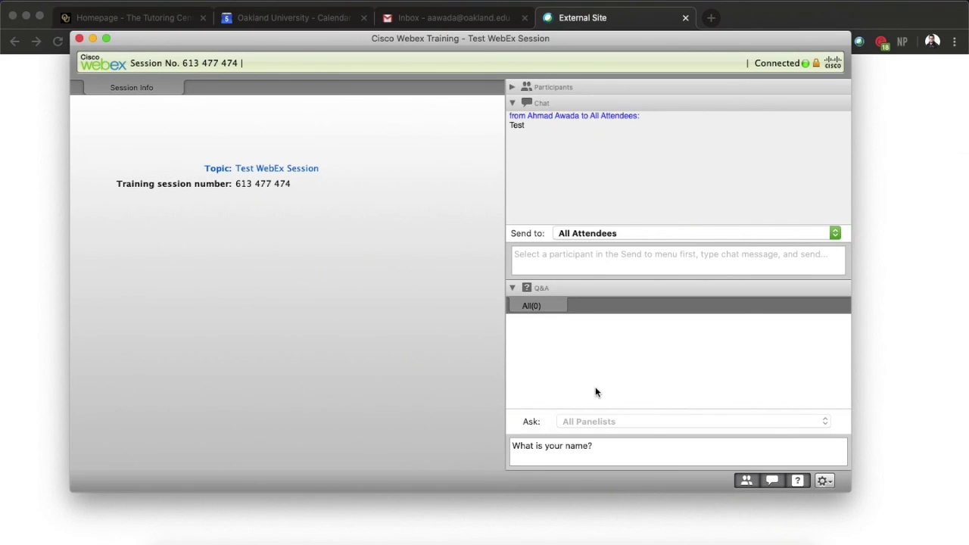
- Hide the Q&A and Chat sections, and expand the Participants list
left_click(797, 481)
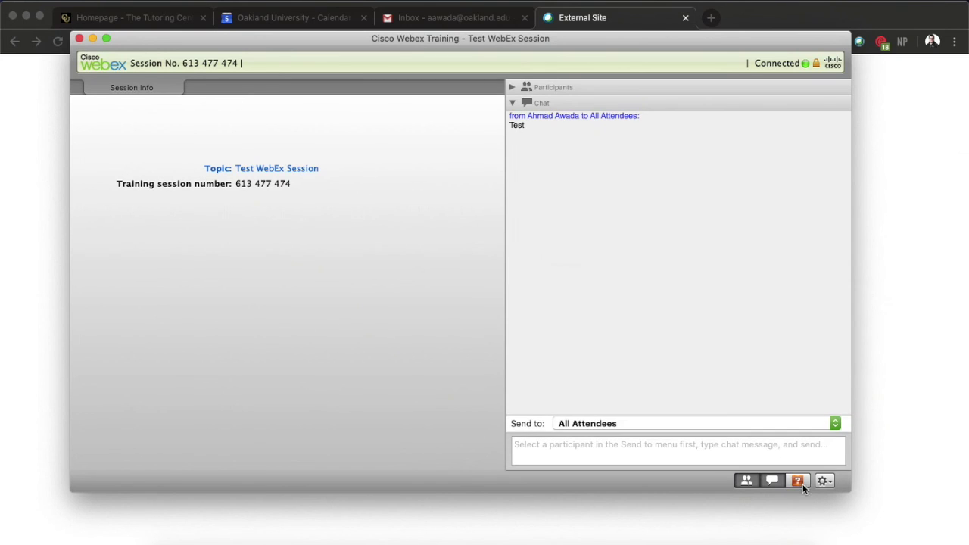
left_click(772, 481)
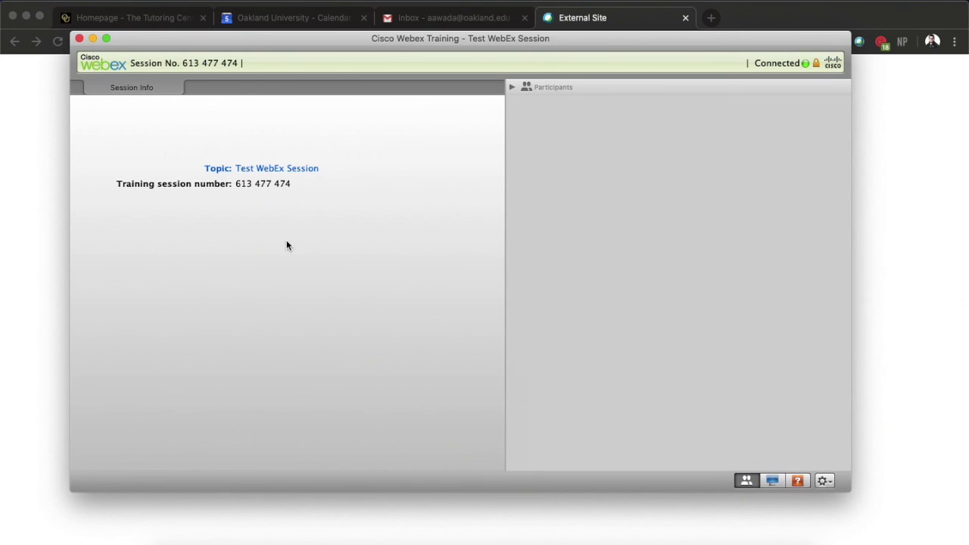
left_click(511, 87)
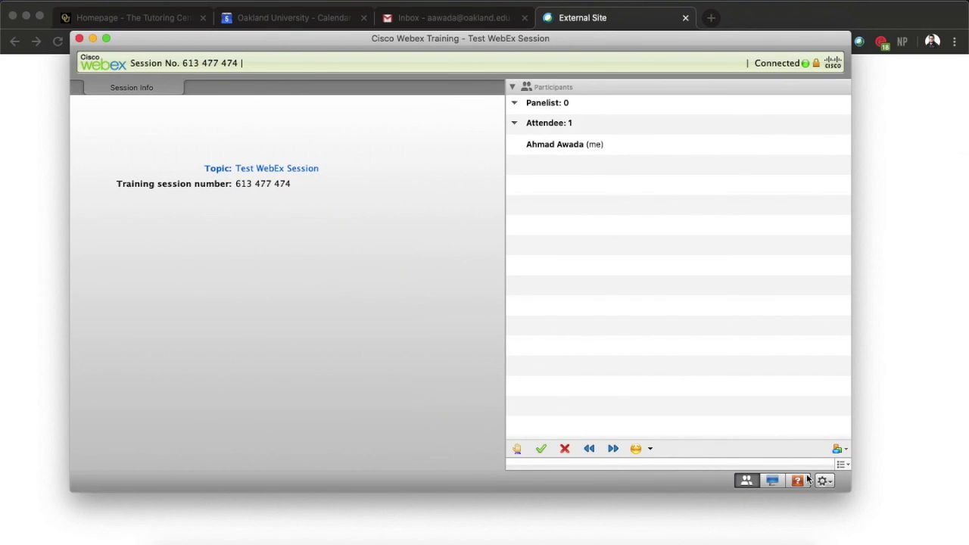
left_click(841, 463)
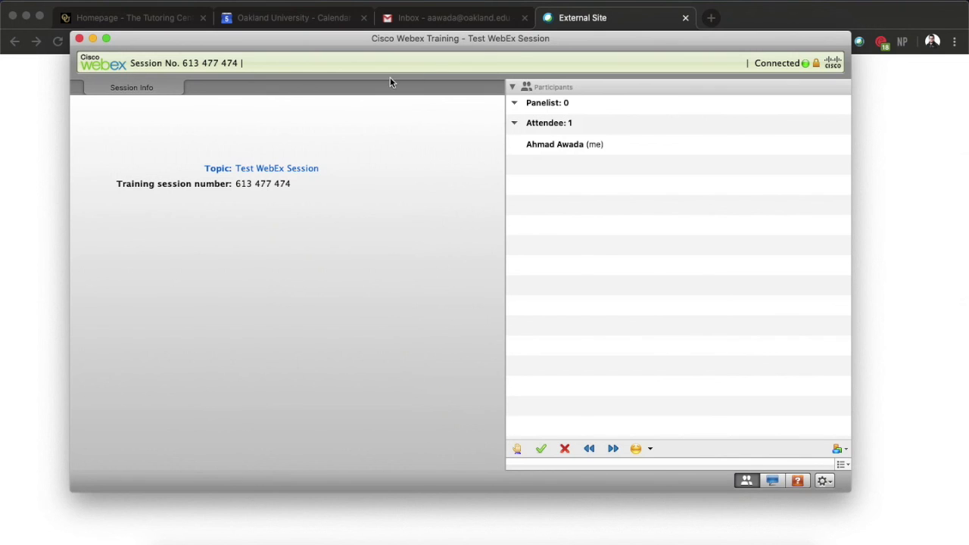